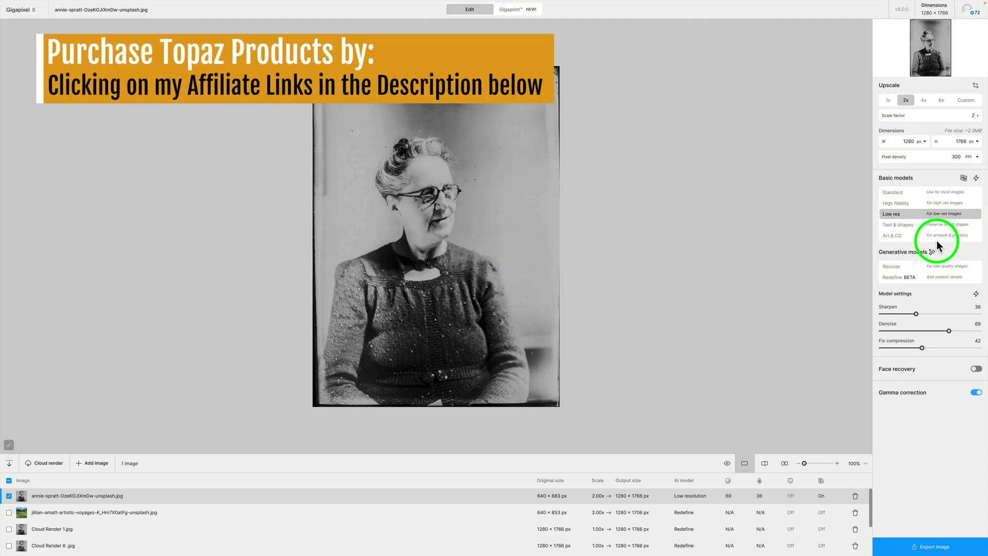
- Switch the portrait to the Recover model at 6x upscale and render a small preview of the woman's face
click(929, 266)
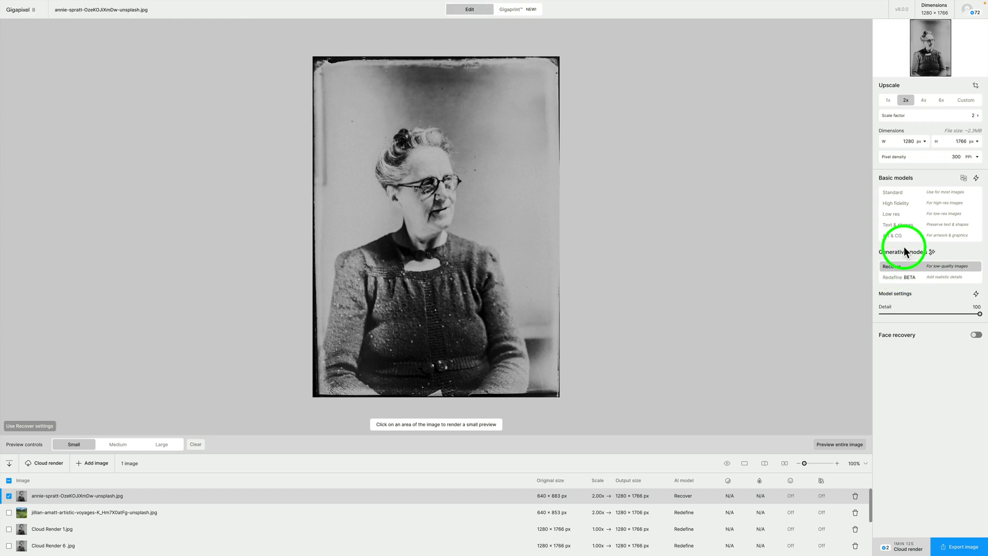
click(941, 100)
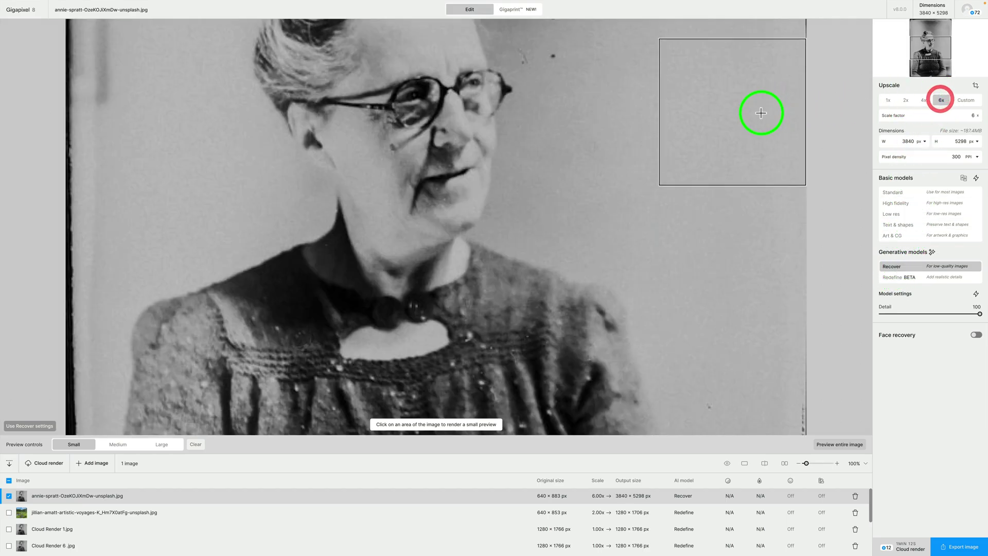
click(521, 245)
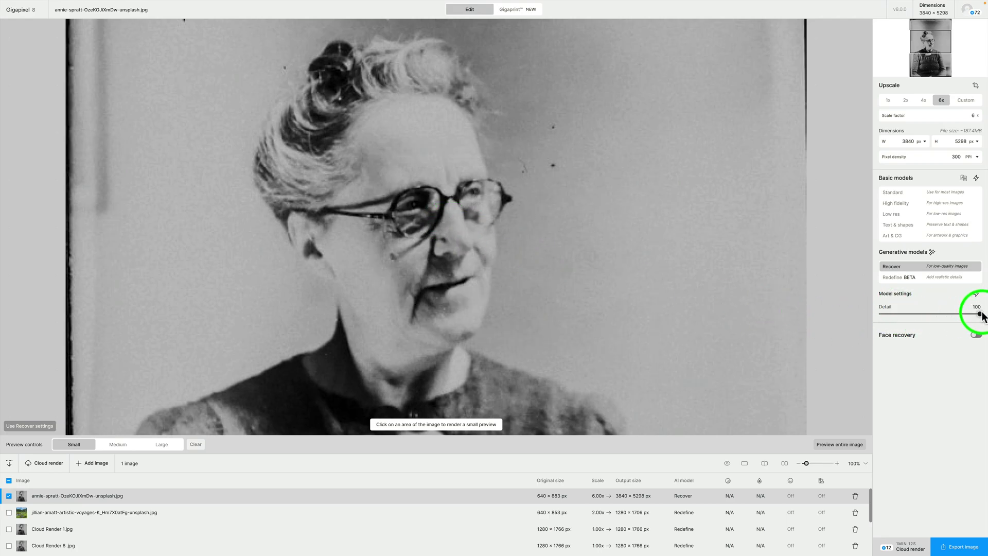
click(446, 242)
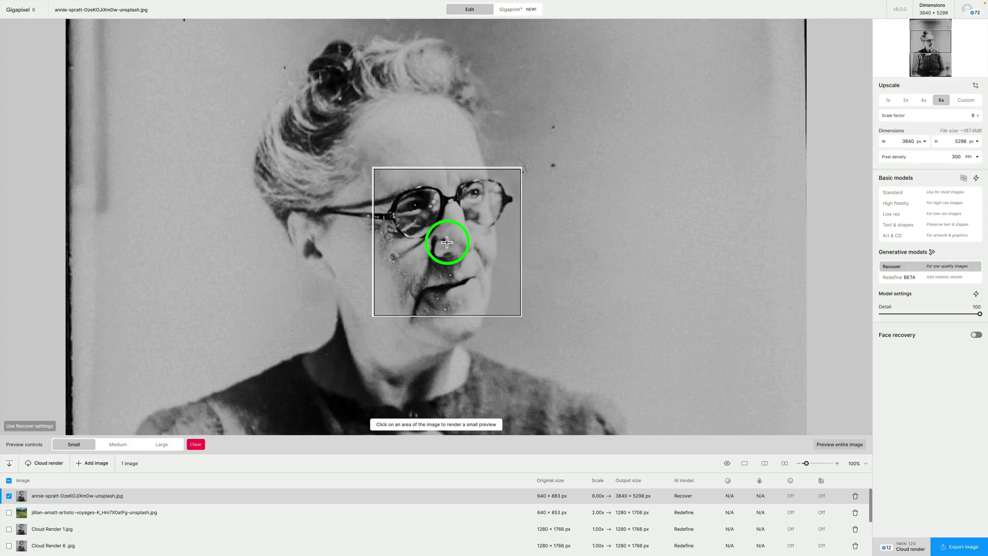
- Set the Recover detail to 70 and render a small preview over the woman's hair and ear
click(654, 237)
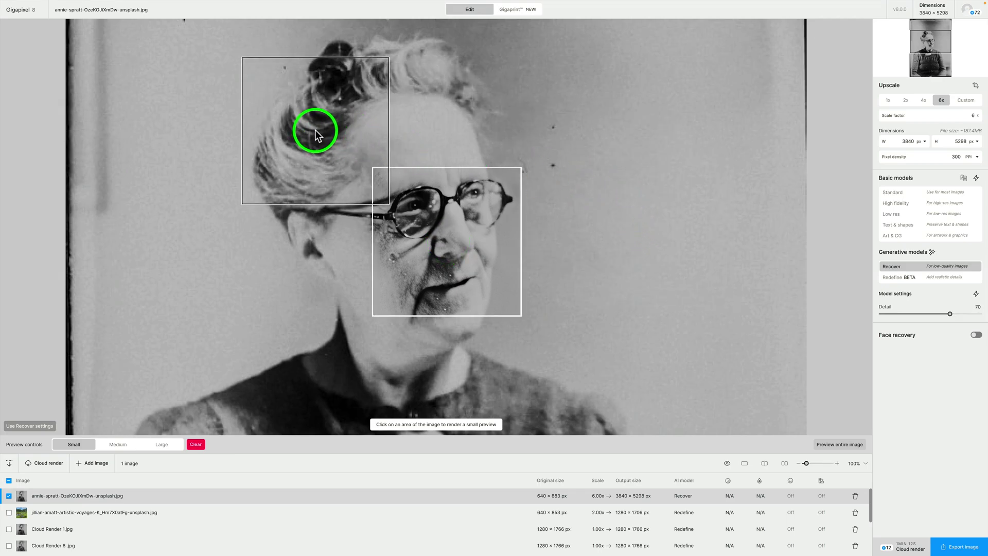
click(304, 217)
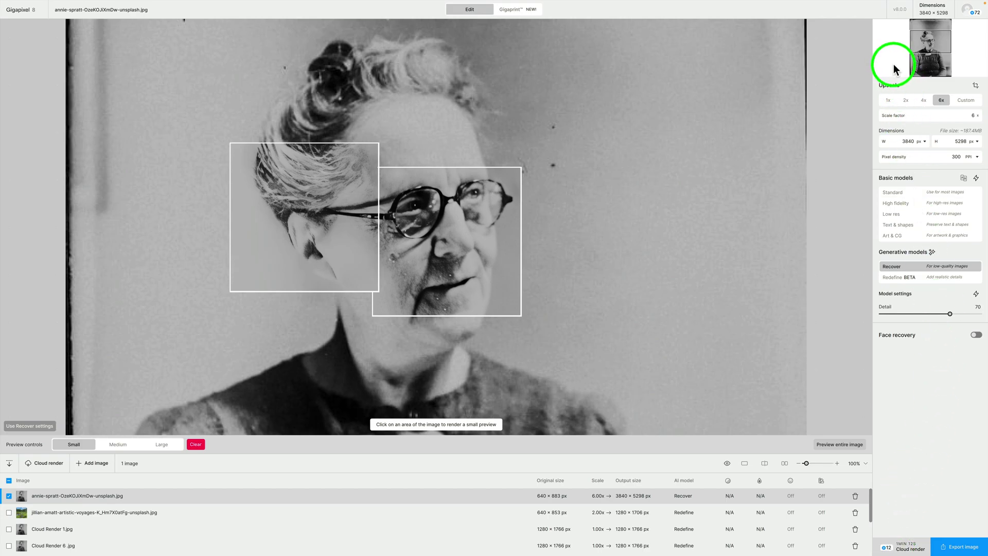
- Compare the cloud render credit cost at 4x, 2x and 1x upscale, returning through 2x and 4x to 6x
click(924, 100)
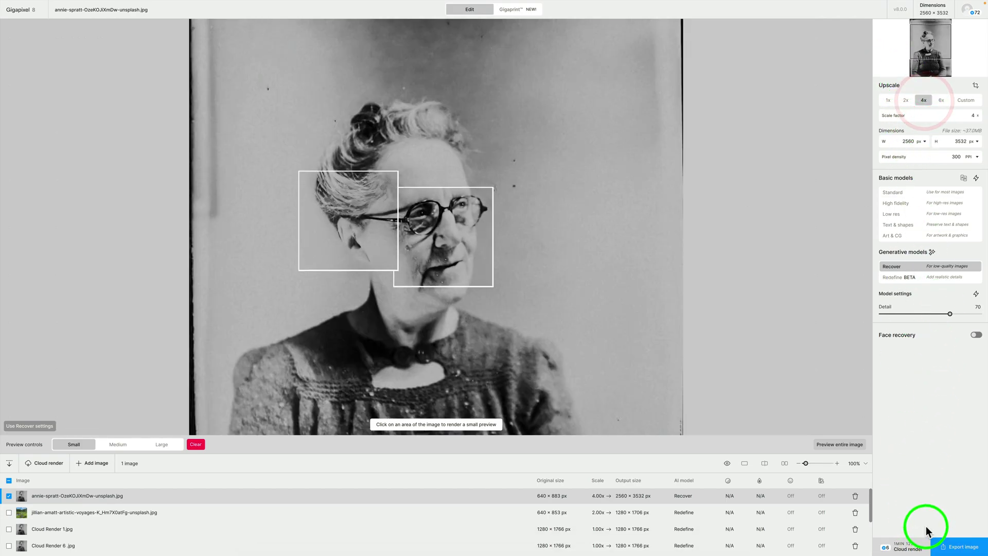
click(907, 100)
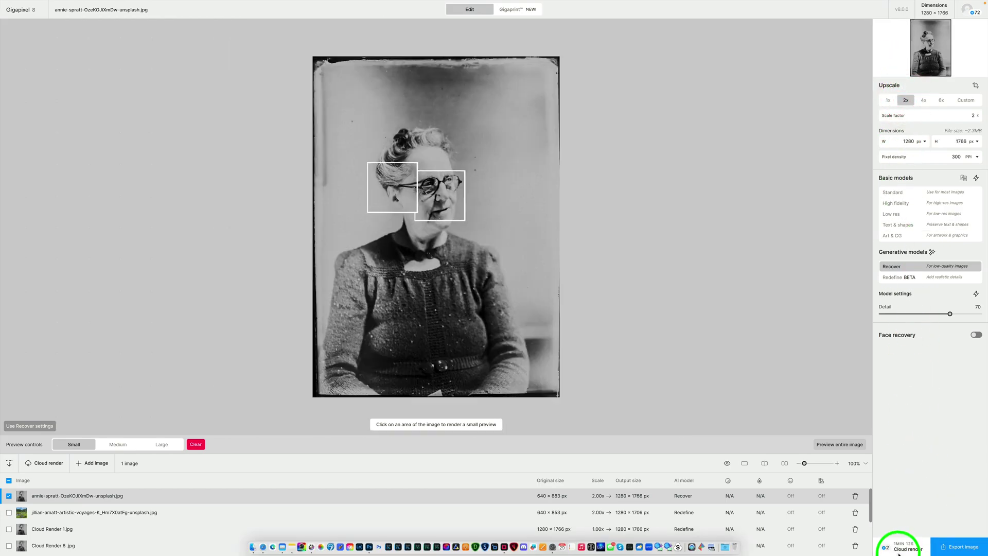
click(889, 100)
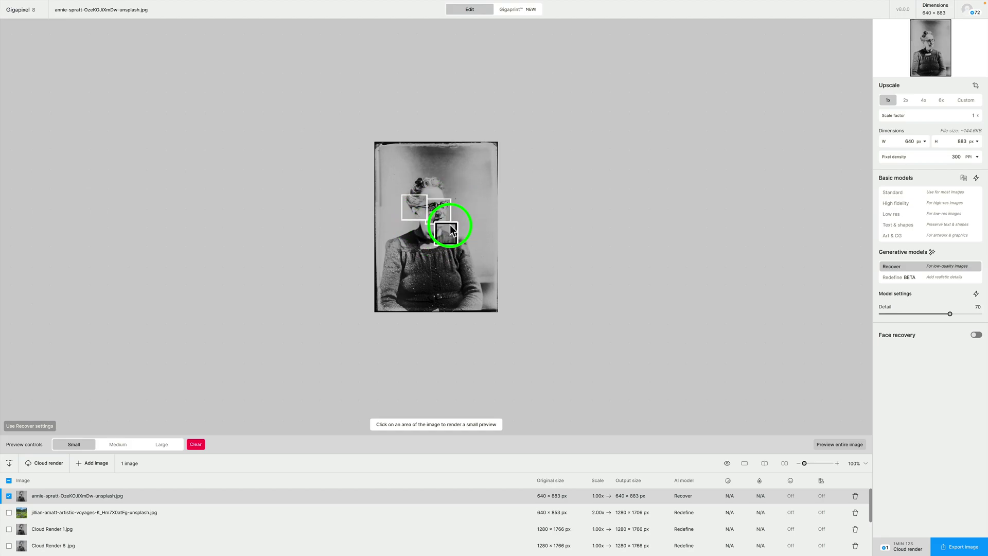
click(907, 100)
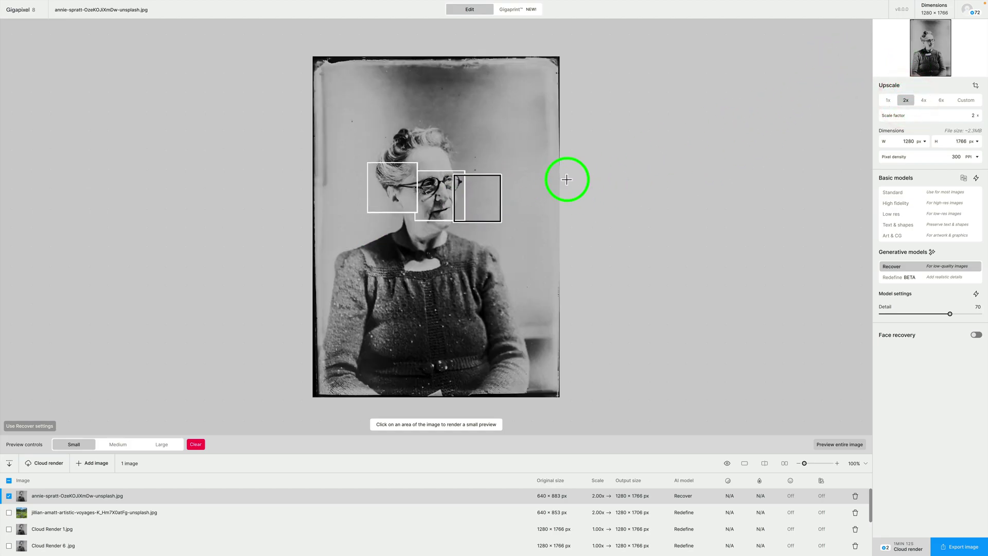
click(925, 106)
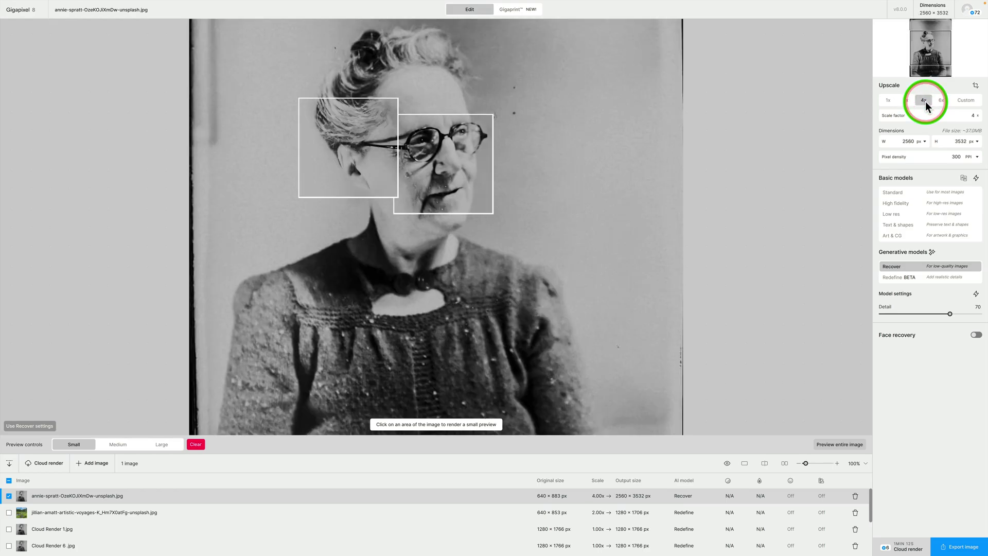
click(942, 103)
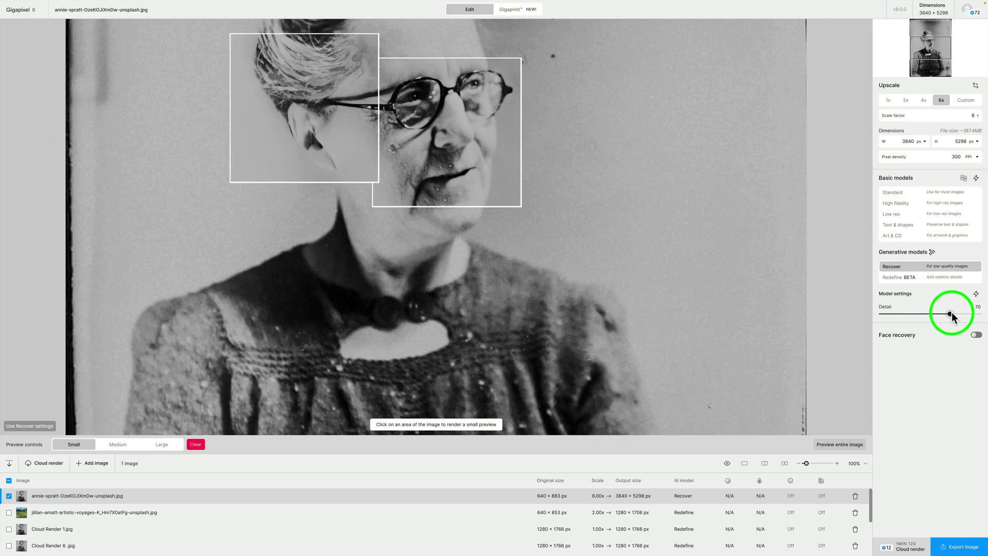
- Submit the portrait for cloud rendering at 2x upscale with Recover detail 100, and view the cloud render queue
drag(951, 313, 981, 313)
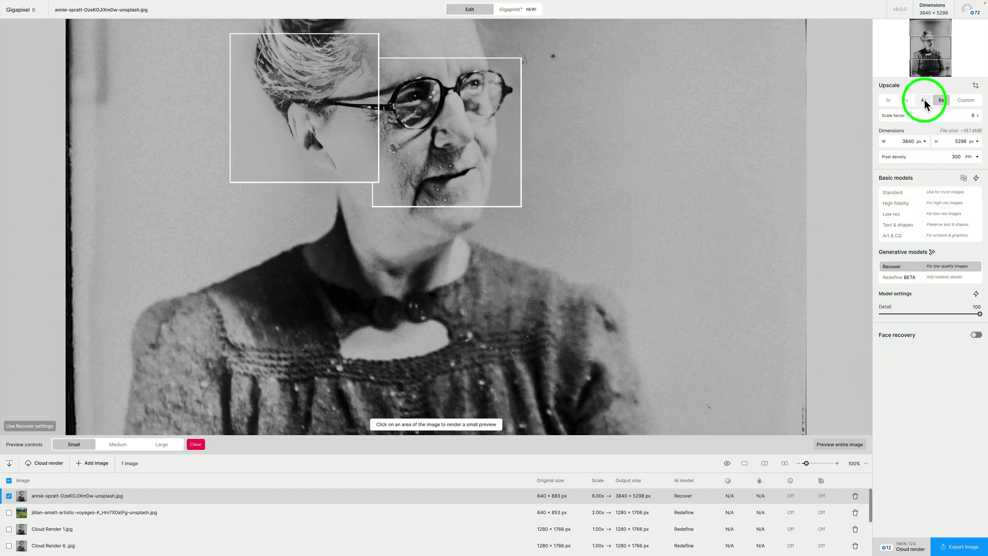
click(906, 100)
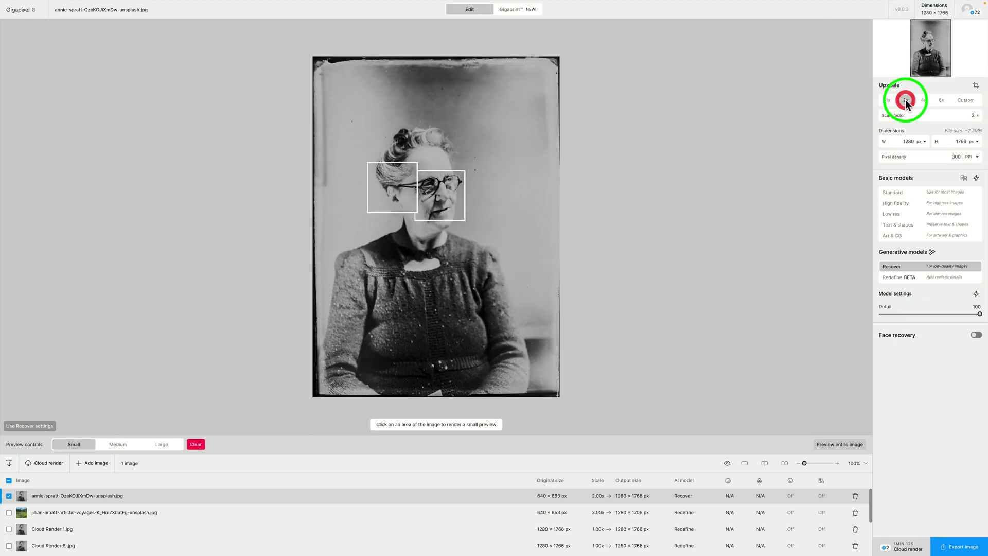
click(915, 548)
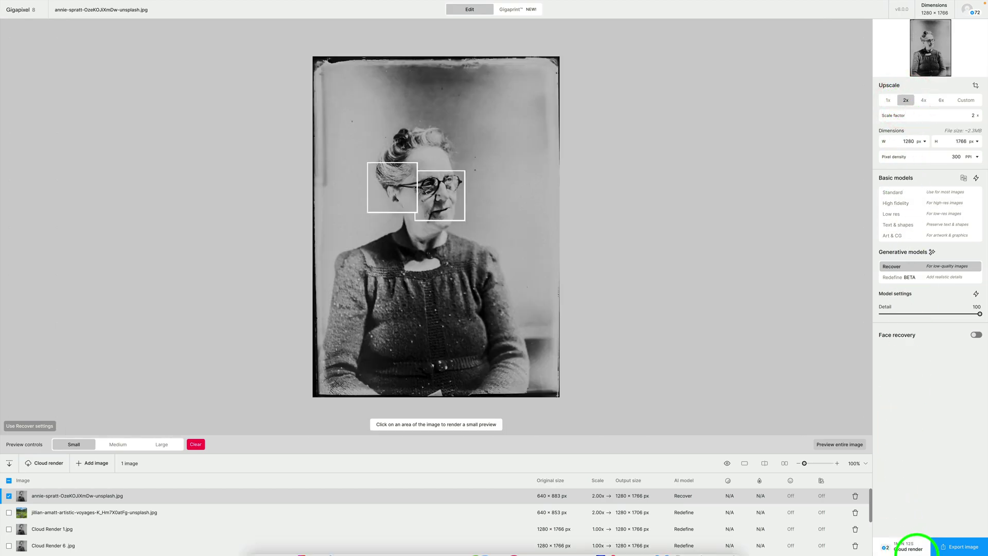
click(911, 548)
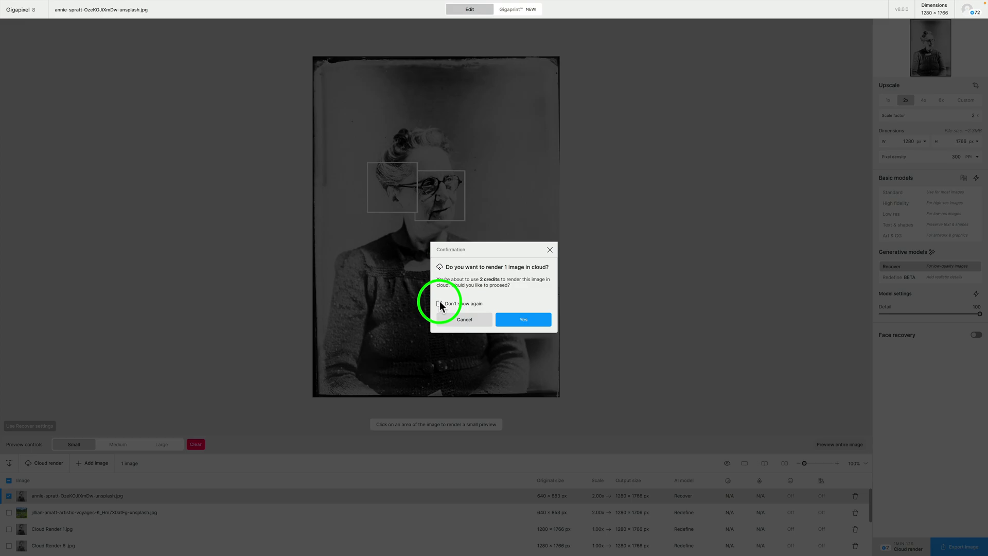
click(535, 319)
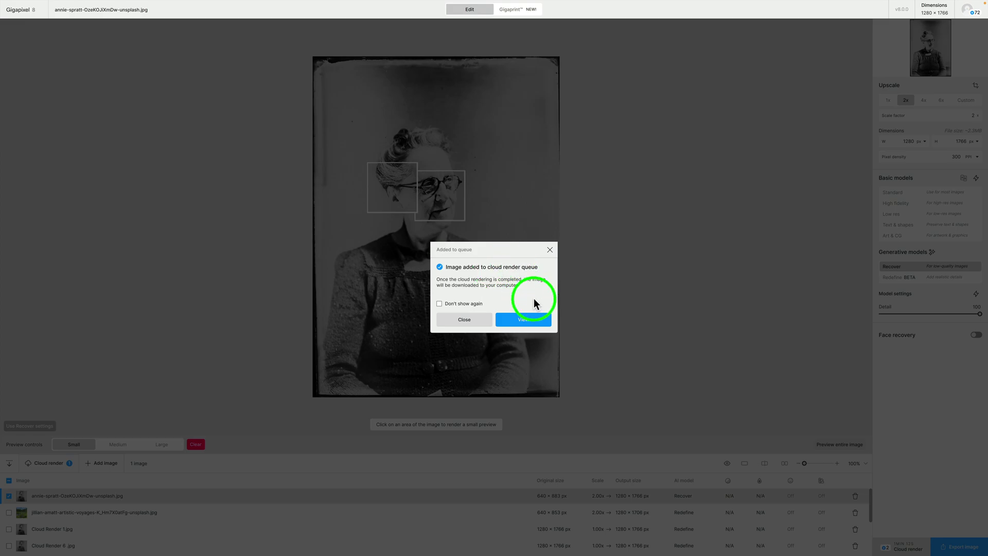
click(535, 320)
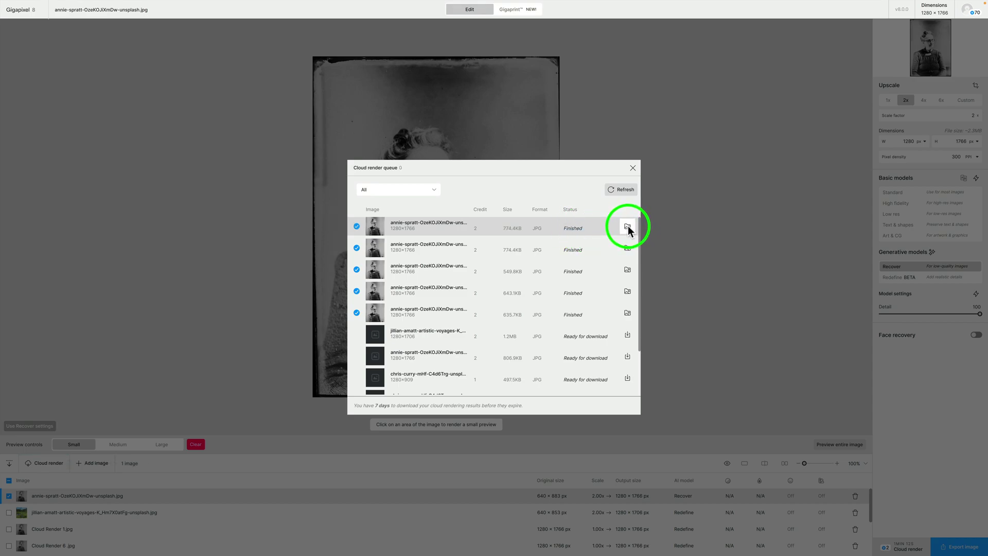
- Show the newest finished cloud render in the Downloads folder, open it in Gigapixel, and display it from the image list
click(628, 227)
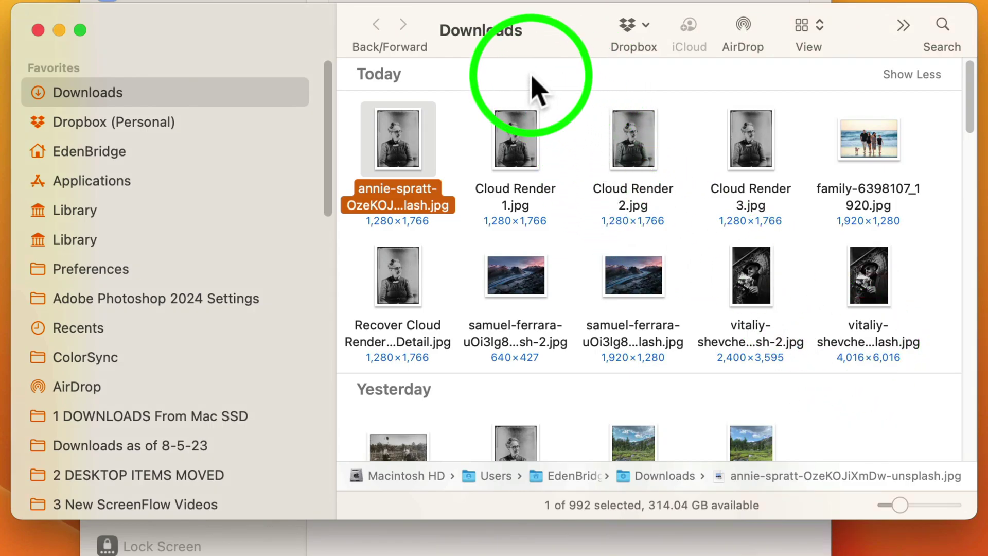
double_click(410, 162)
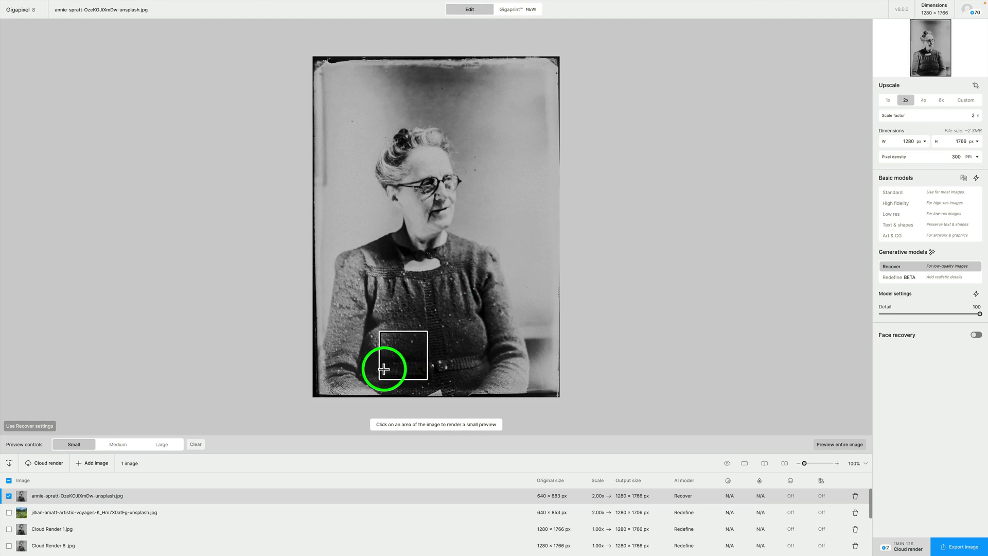
scroll(283, 501, down, 5)
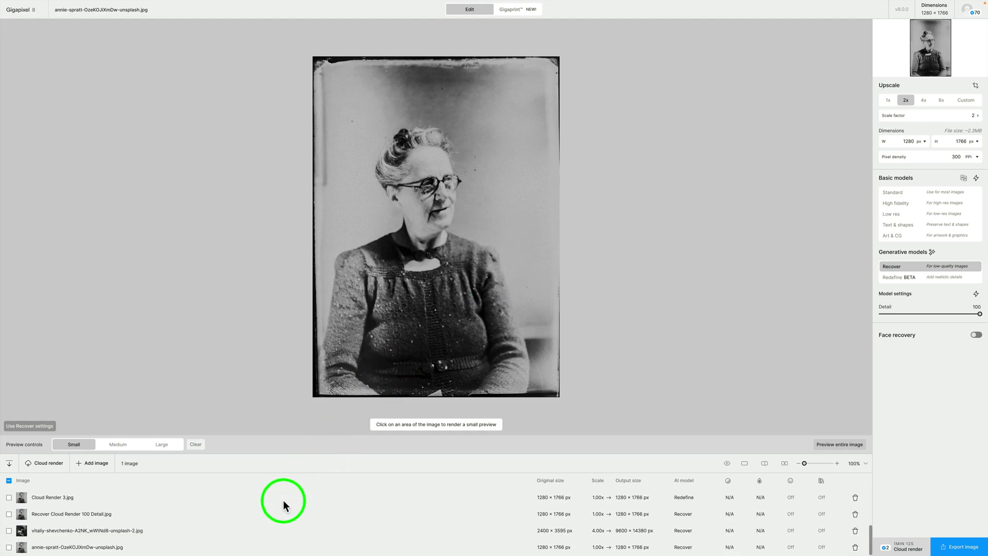
click(80, 548)
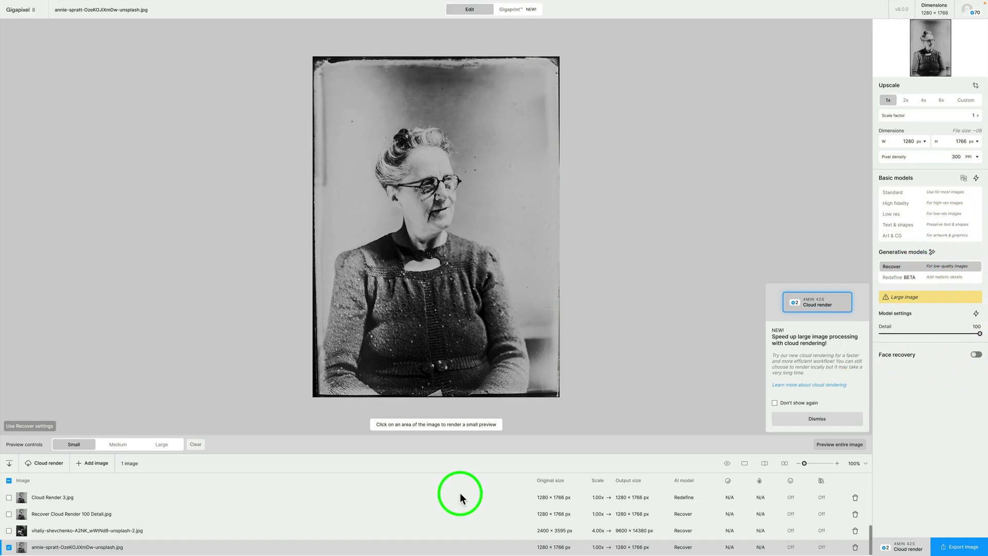
- Set the original 640 × 883 px portrait to the Low res model and compare it with the downloaded cloud render
scroll(360, 499, up, 3)
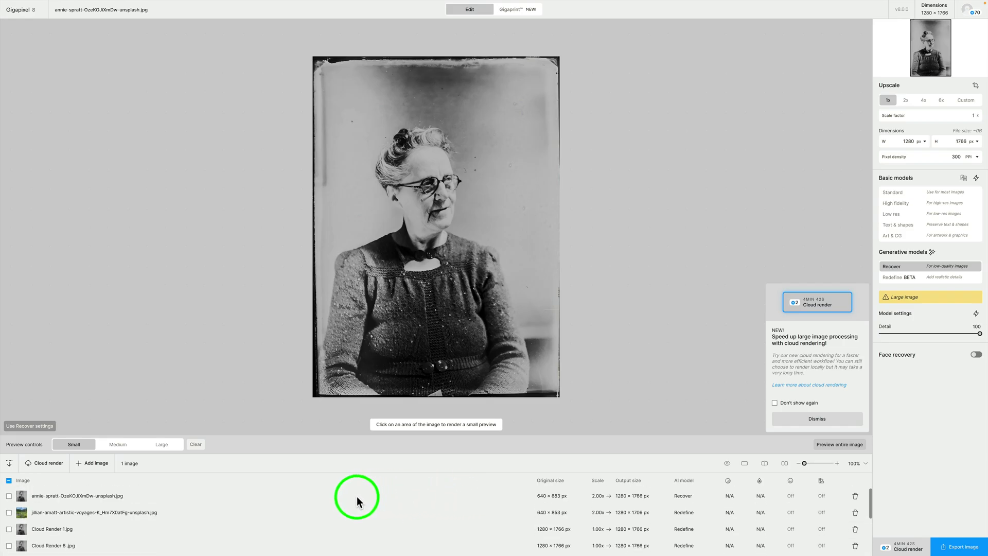
click(82, 495)
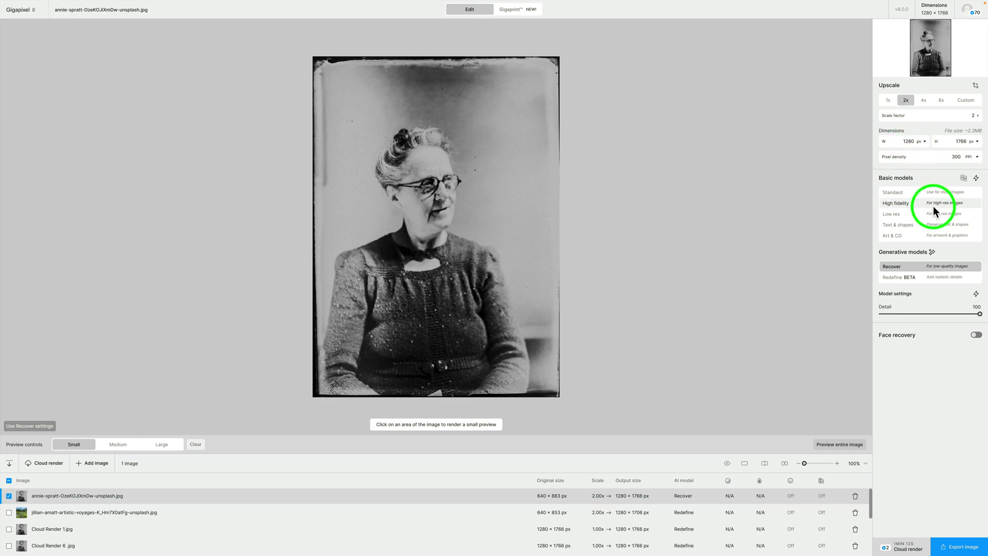
click(896, 214)
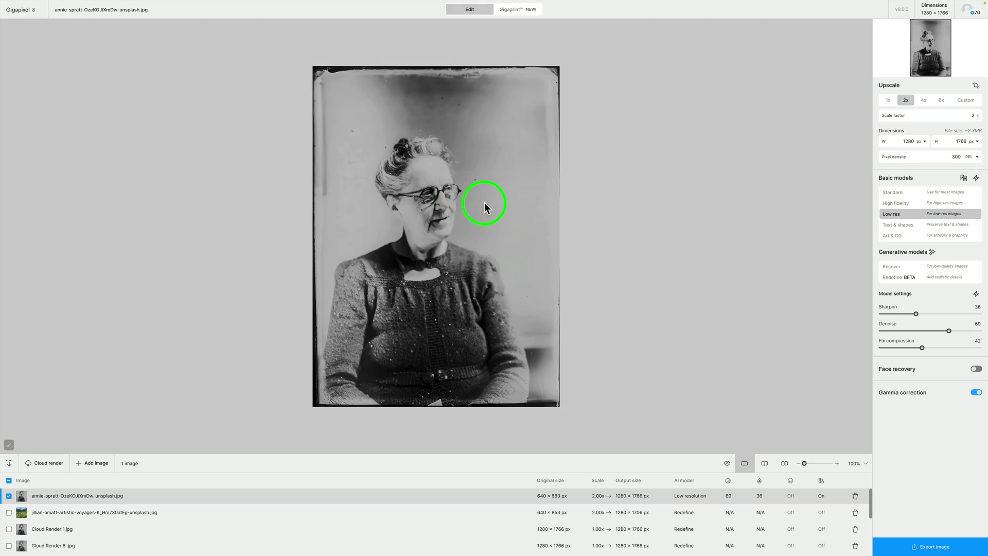
scroll(247, 519, down, 5)
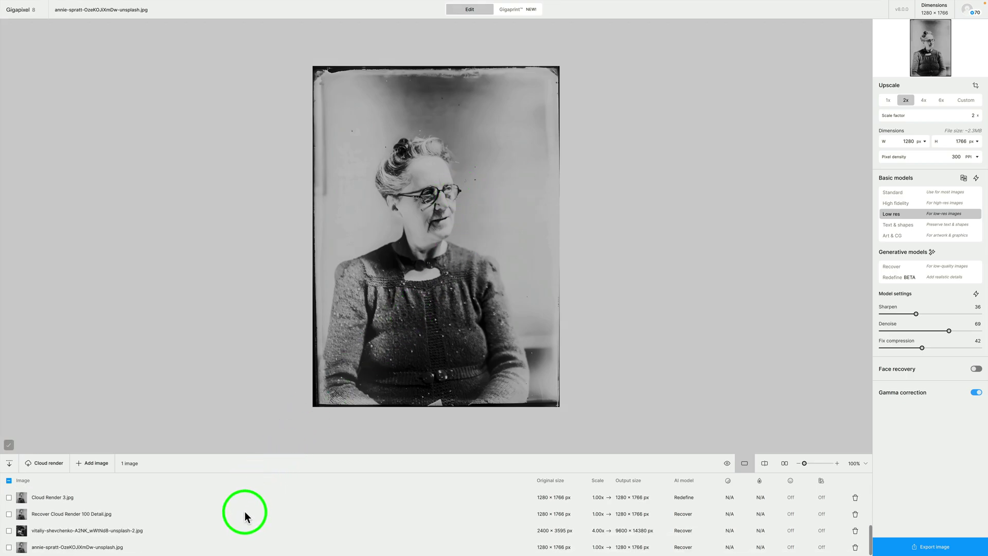
click(84, 548)
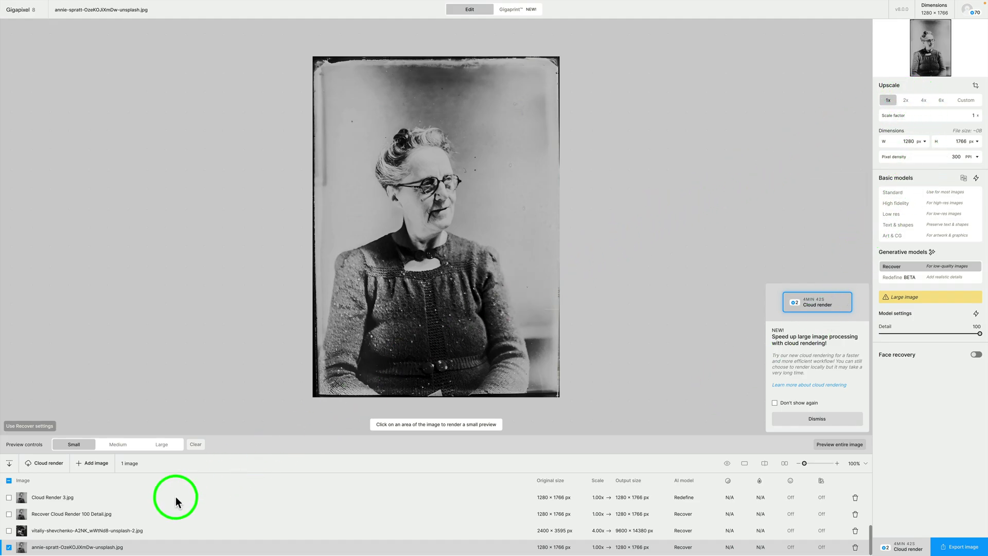
- Return to the original 640 × 883 px portrait and preview the background spots beside the face with the Recover model
scroll(73, 503, up, 5)
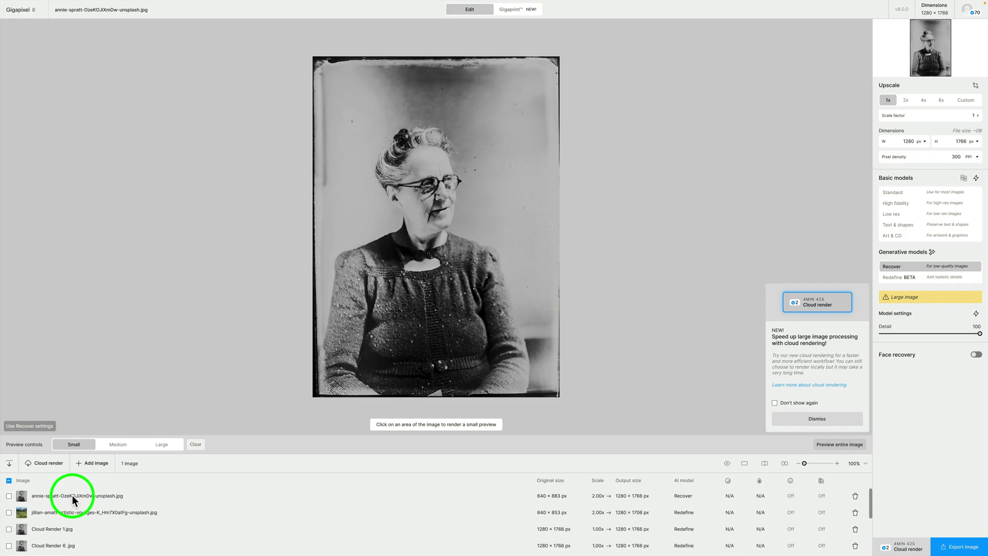
click(72, 495)
click(476, 177)
drag(476, 177, 477, 183)
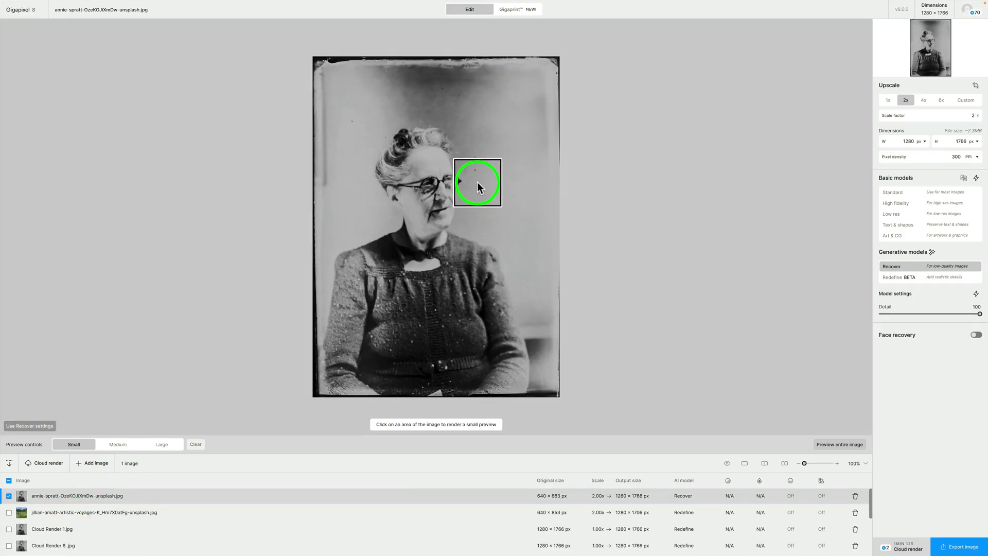
click(918, 267)
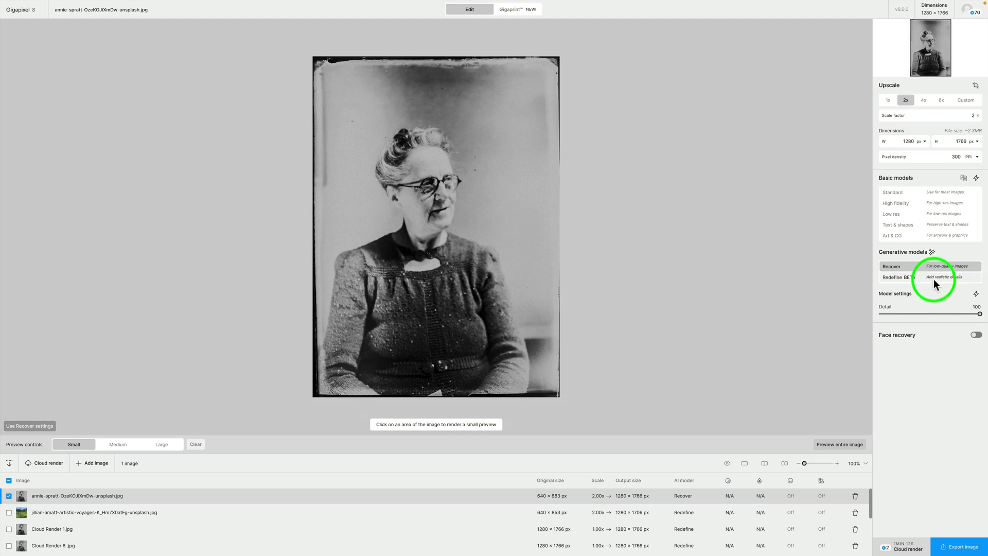
- Switch the original portrait to the Redefine model, try Creativity 4, and settle on Creativity 2
click(906, 276)
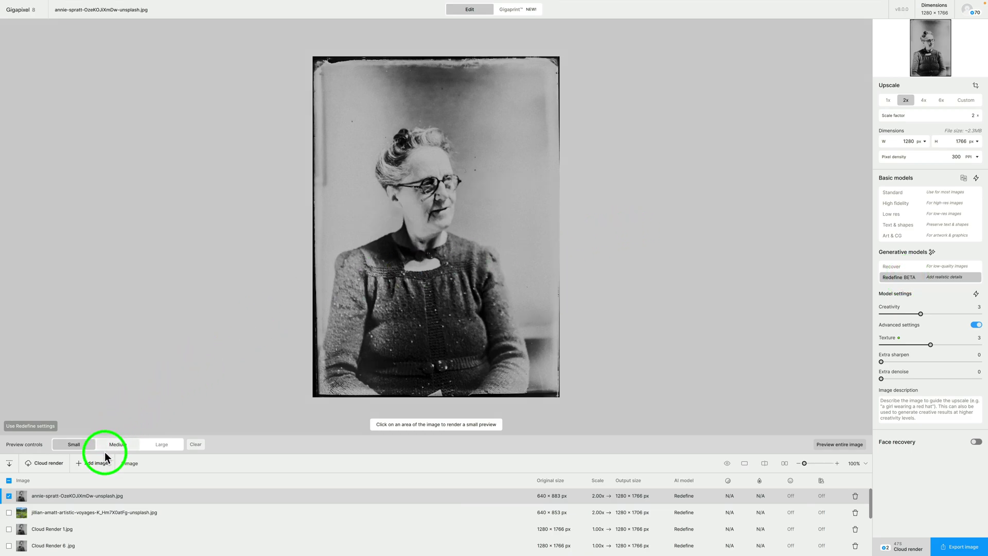
click(430, 178)
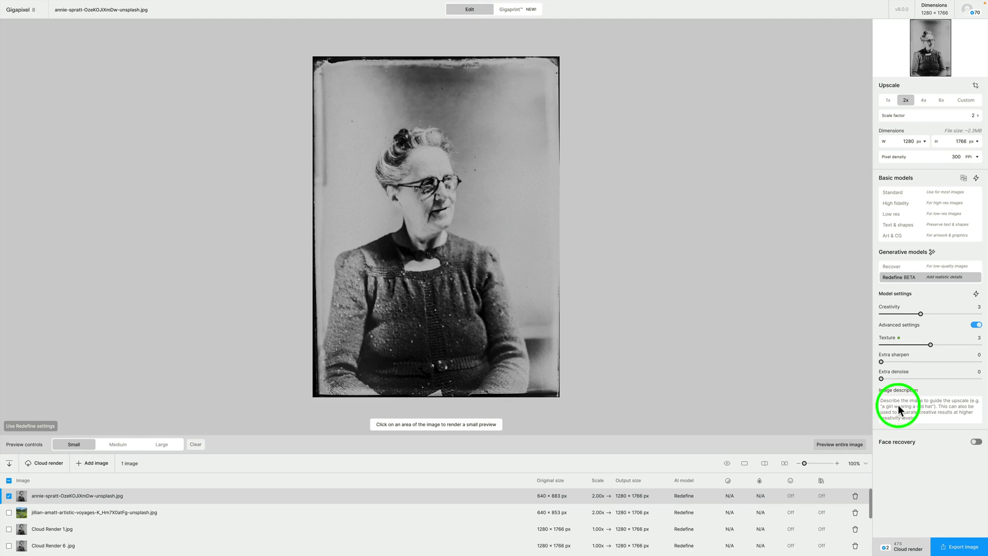
key(Right)
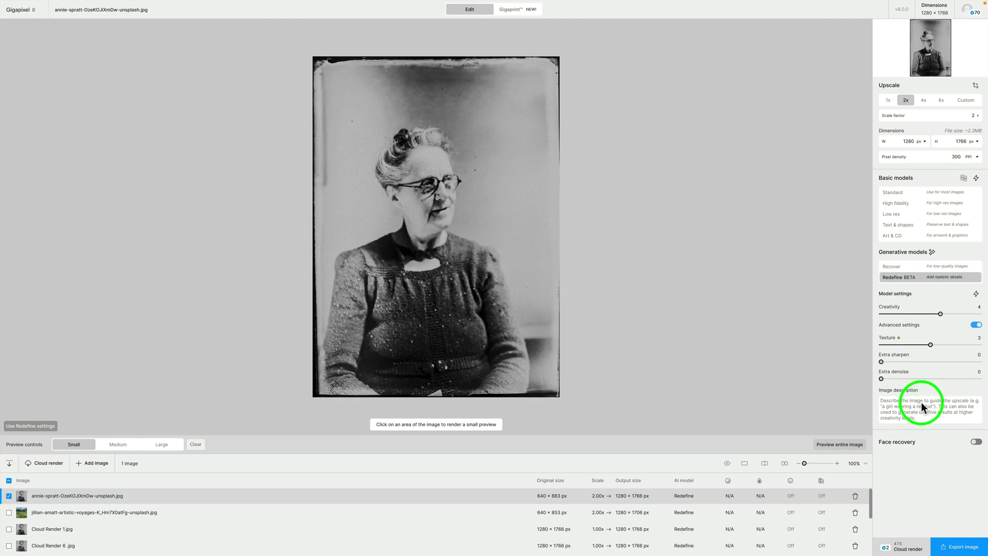
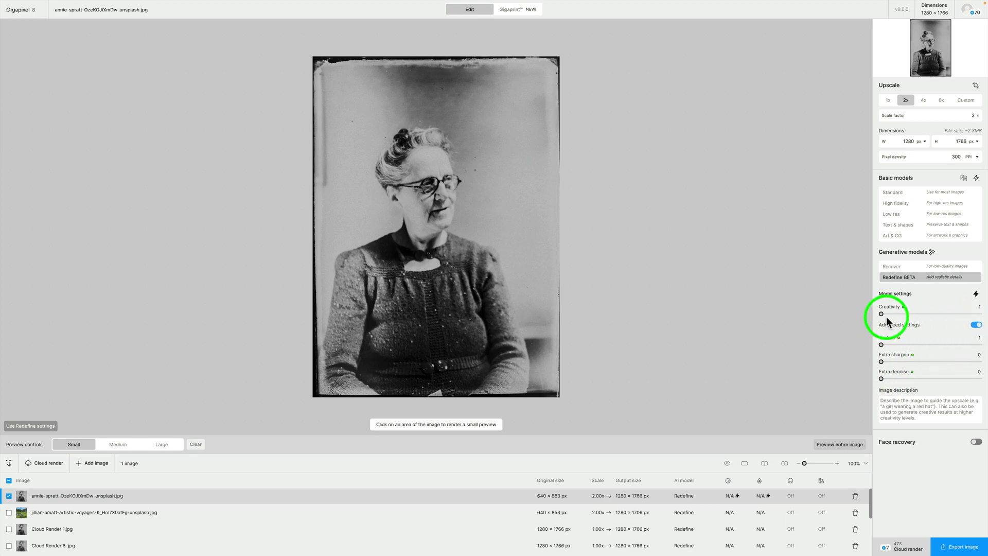
drag(881, 312, 902, 313)
mouse_move(886, 339)
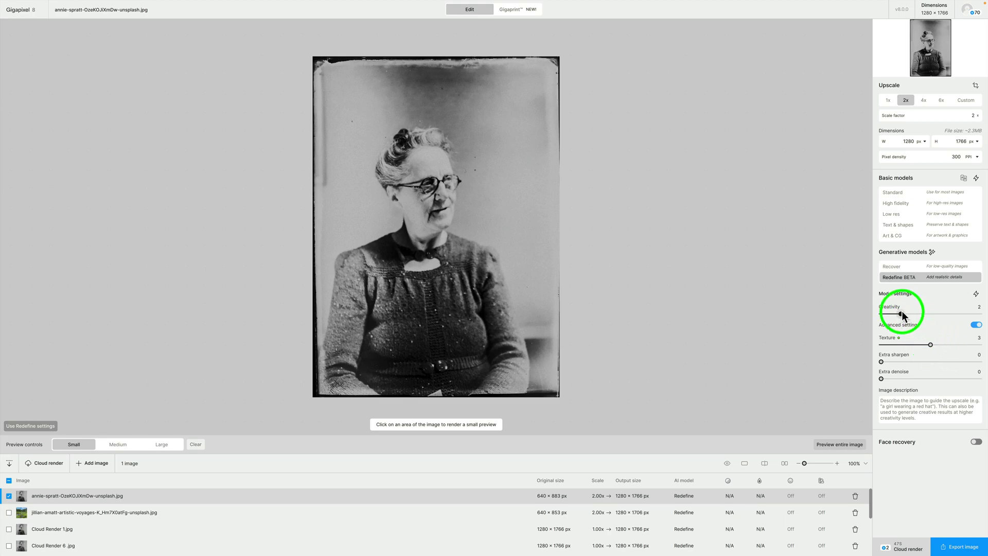
- Set the original portrait's Redefine Creativity to 1, and view Cloud Render 1, 2, 3 and 6 one after another
drag(919, 314, 882, 312)
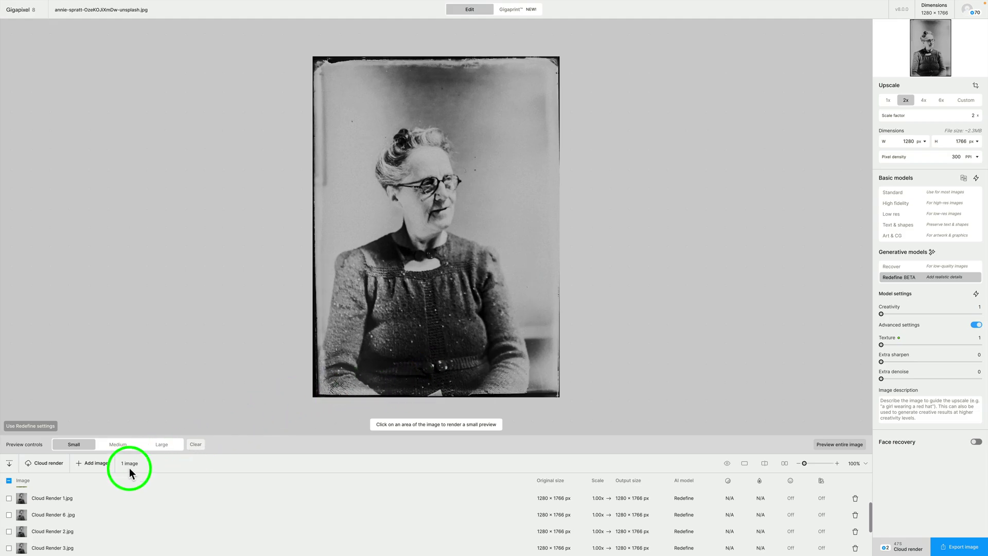
click(54, 497)
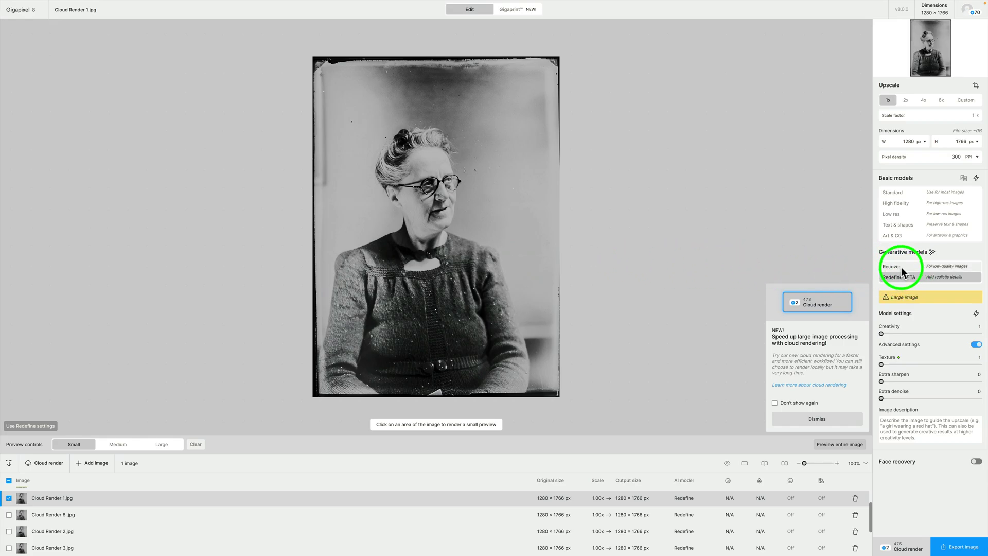
scroll(89, 517, down, 1)
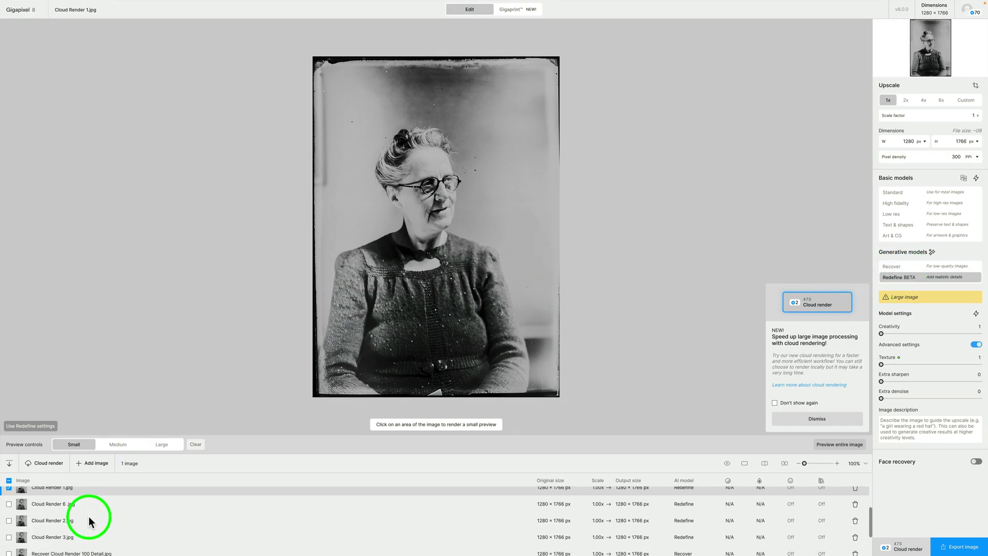
click(57, 519)
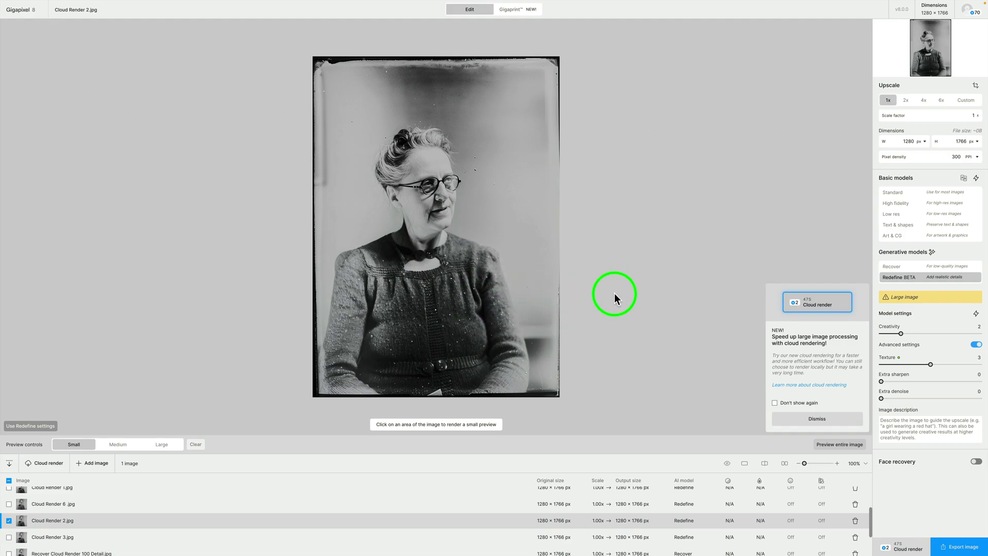
click(53, 538)
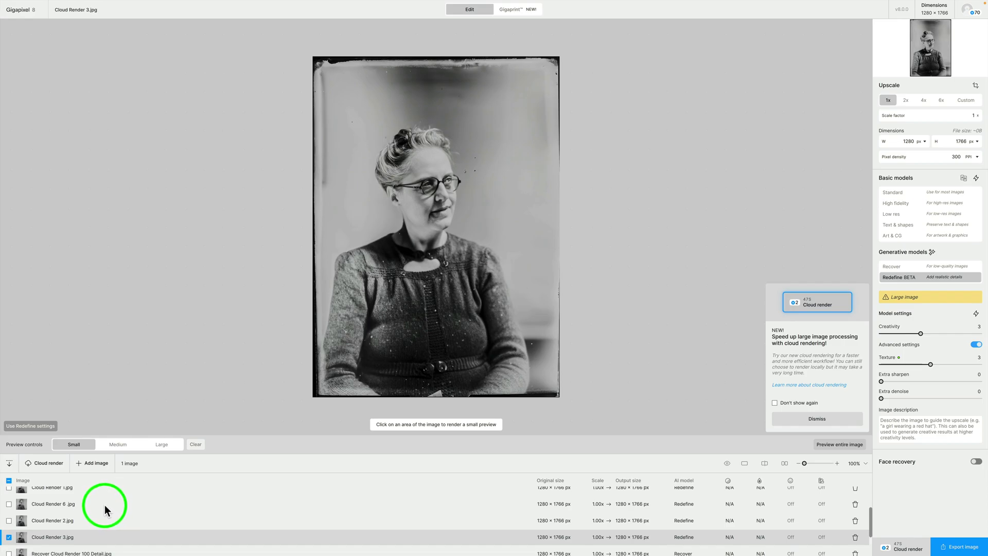
click(54, 504)
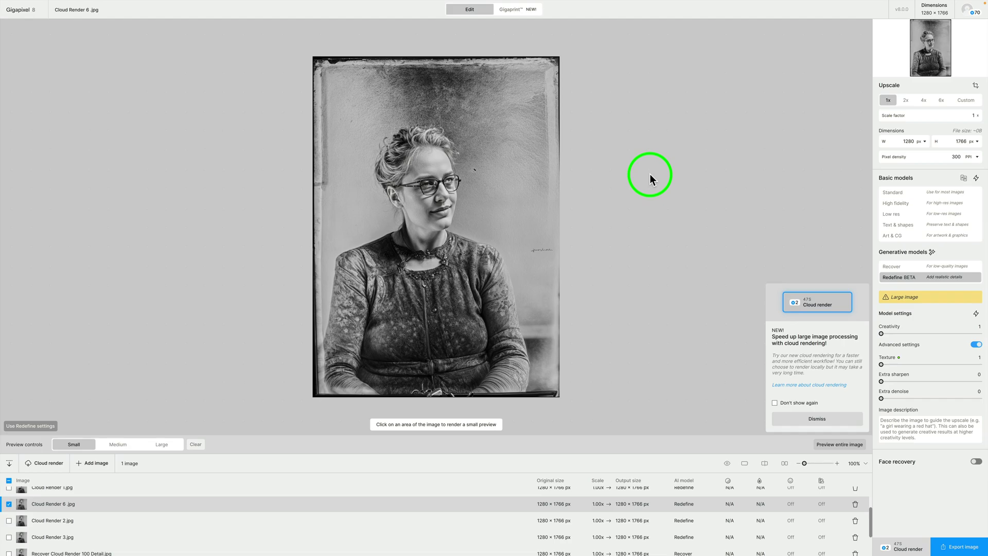
- Return to the original 640 × 883 px portrait and compare it once more with Cloud Render 1, 2, 3 and 6
scroll(113, 495, up, 3)
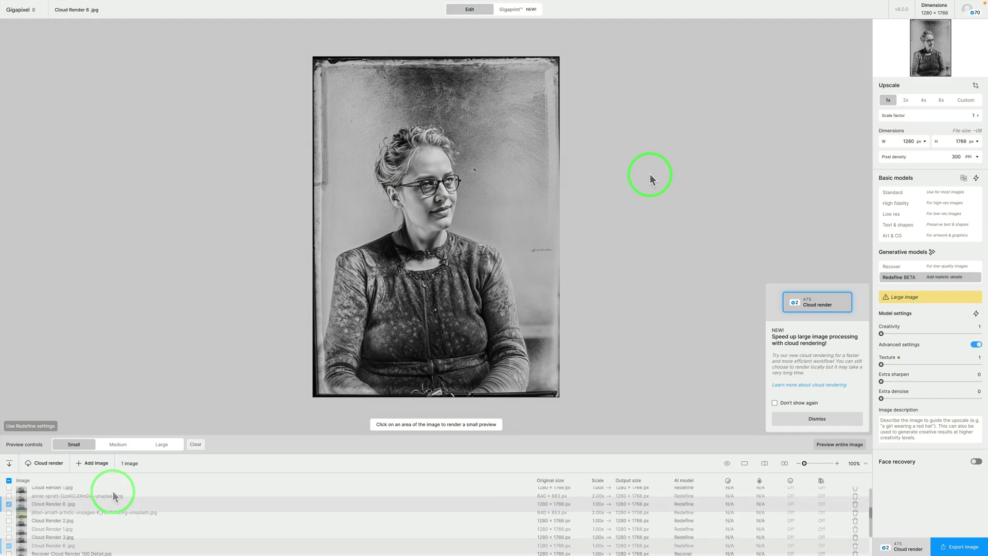
click(97, 494)
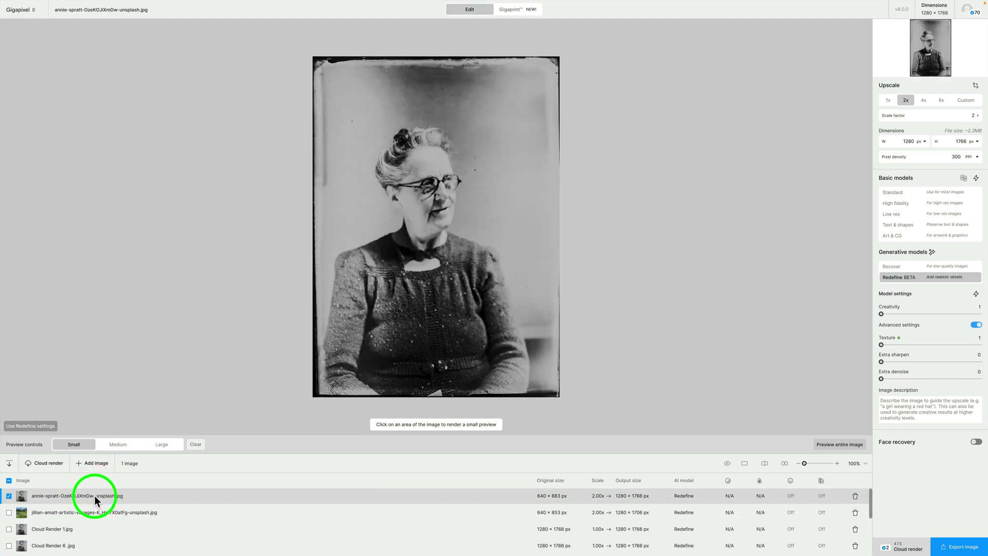
click(65, 533)
scroll(61, 535, down, 1)
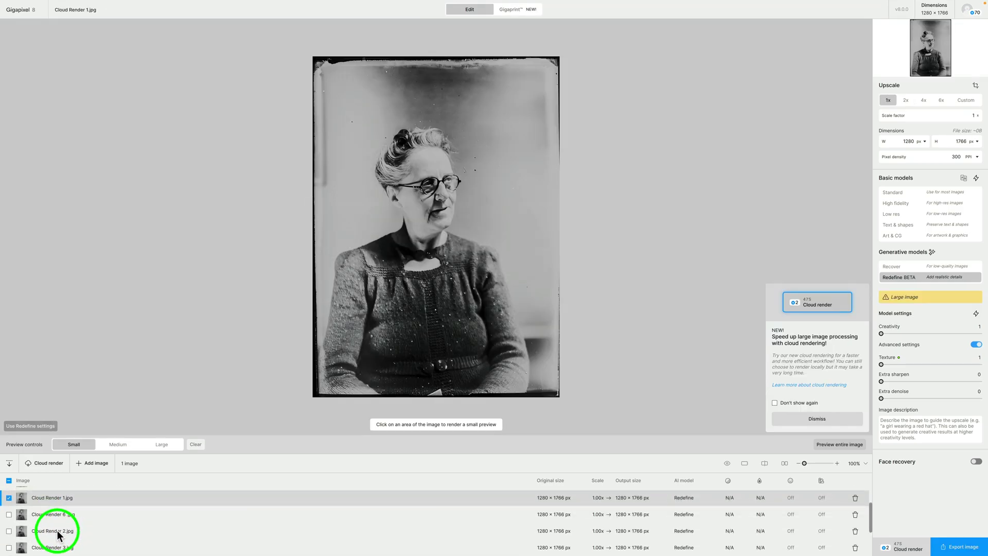
click(59, 536)
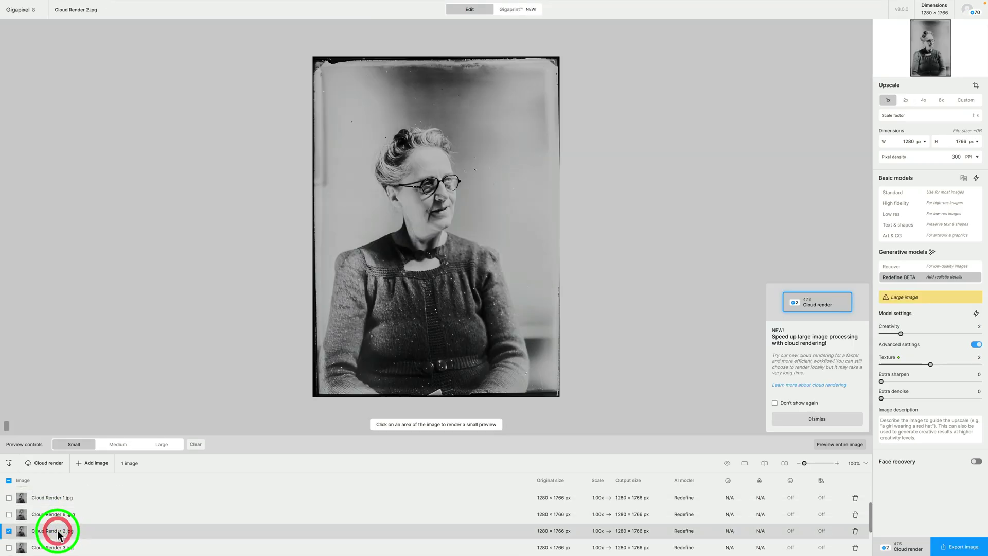
click(57, 549)
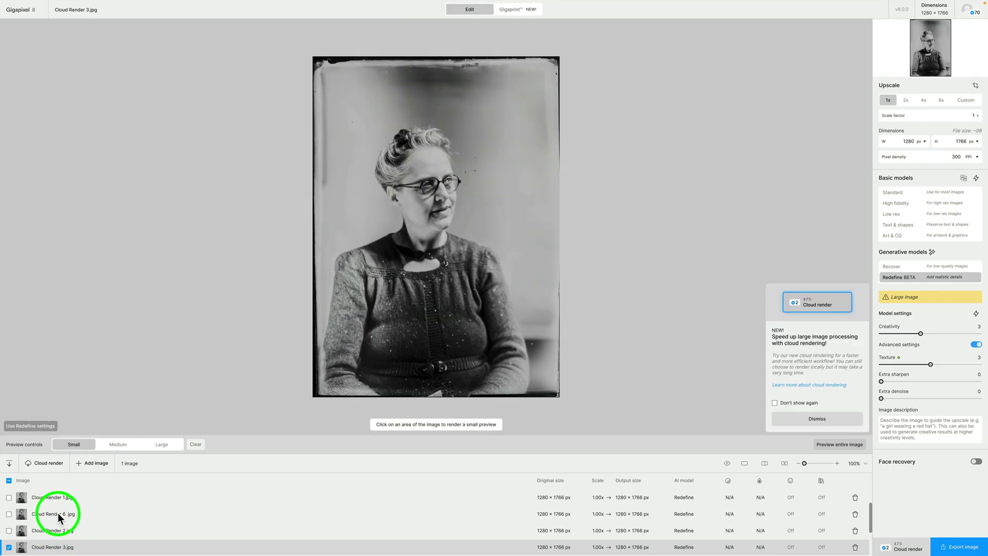
click(75, 514)
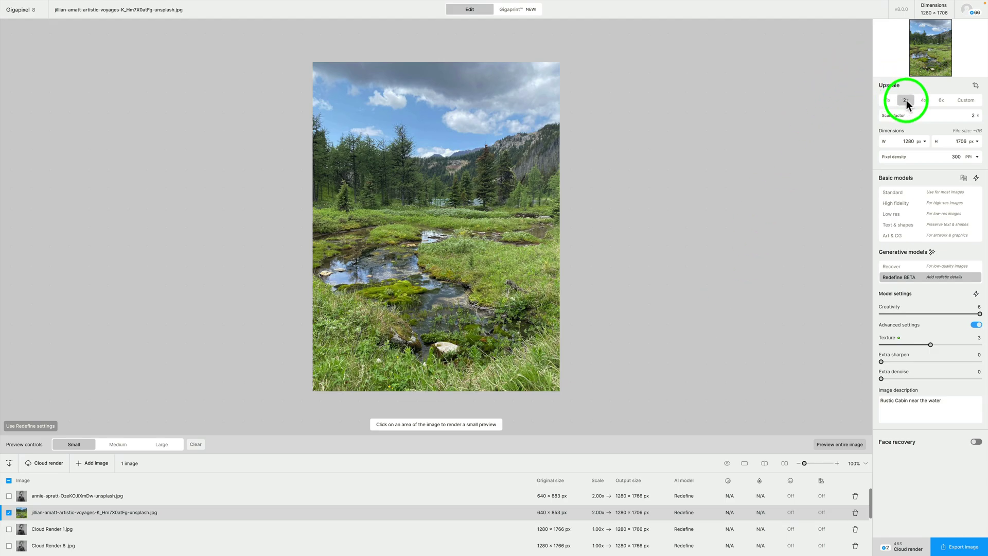
- Set the rendered cabin landscape to the Standard model at 4x upscale and inspect the cabins and the mountains behind them
mouse_move(899, 308)
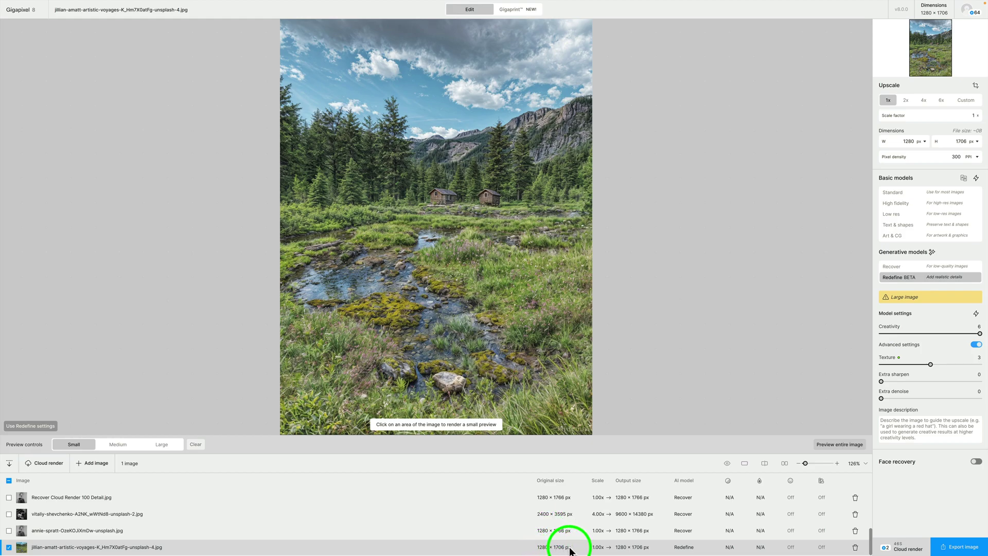
click(894, 192)
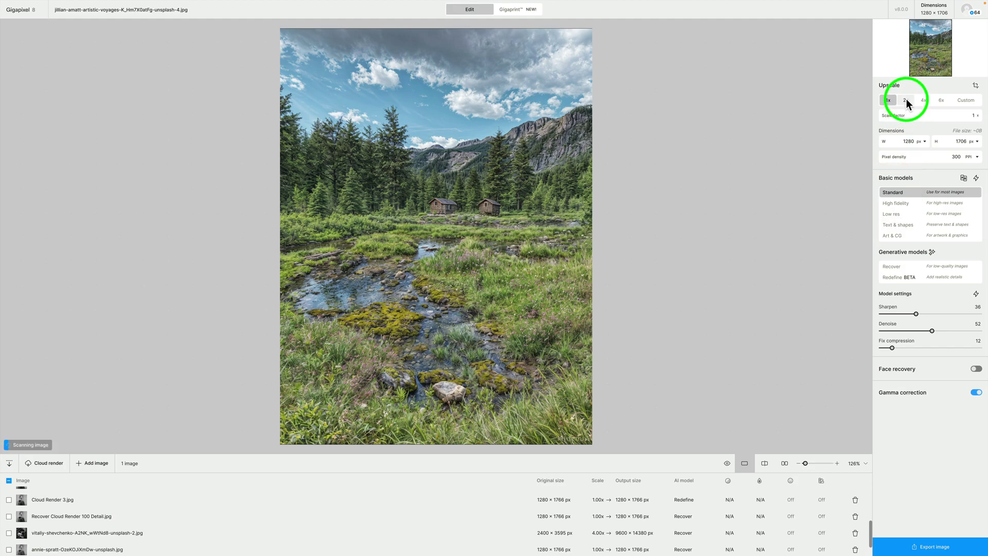
click(906, 99)
click(924, 100)
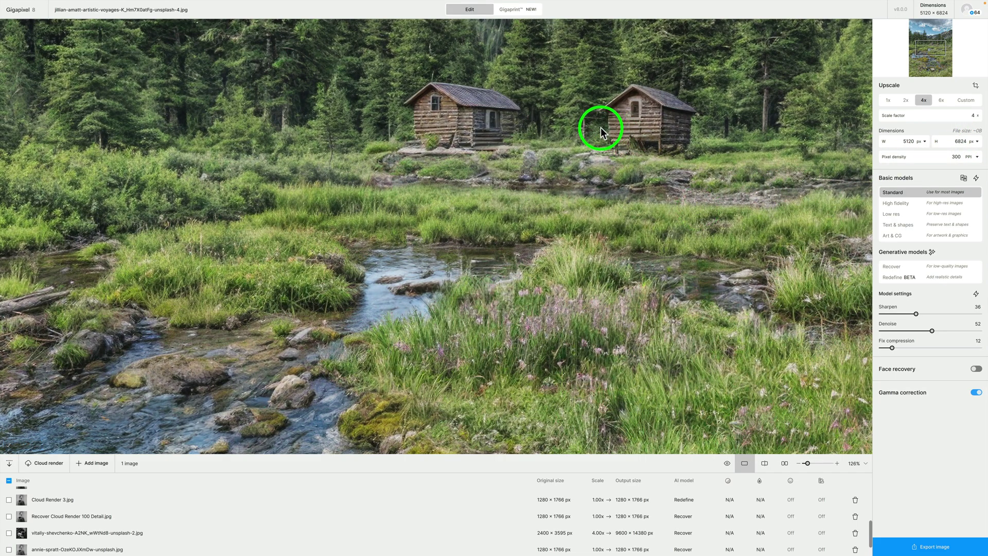
drag(600, 127, 633, 383)
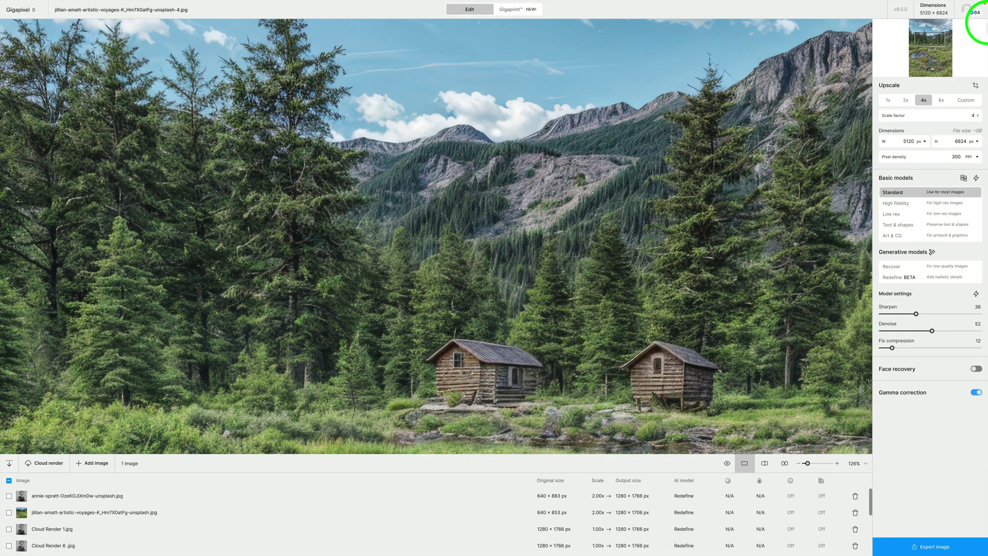
- Open the Topaz Labs credit purchase page in the browser and check the prices of the 40, 60, 80 and 100 credit packs
click(977, 15)
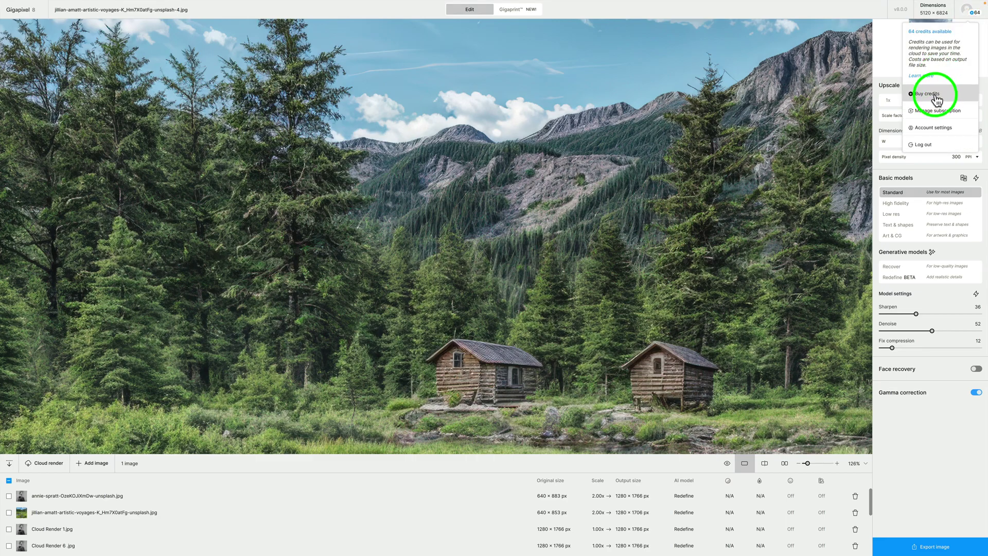
click(935, 94)
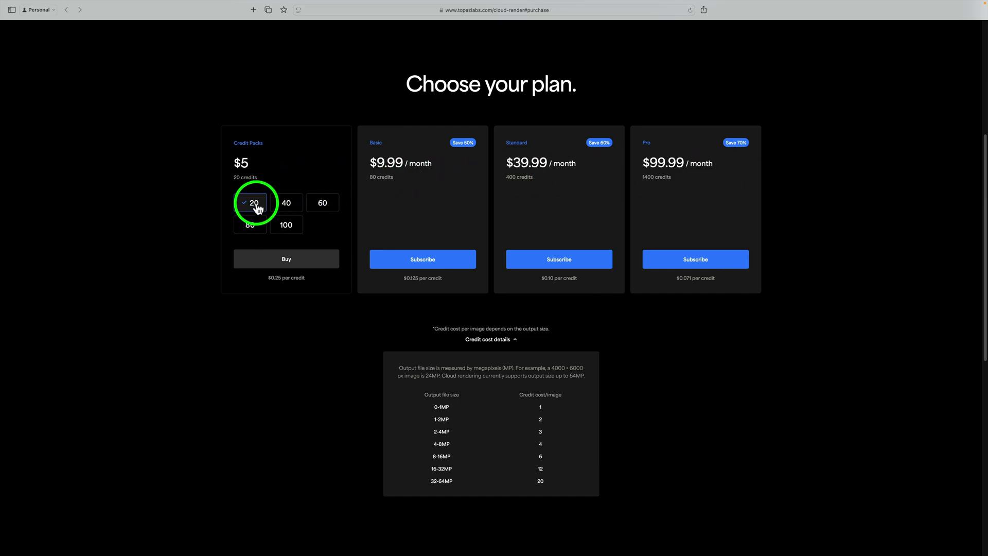
click(286, 205)
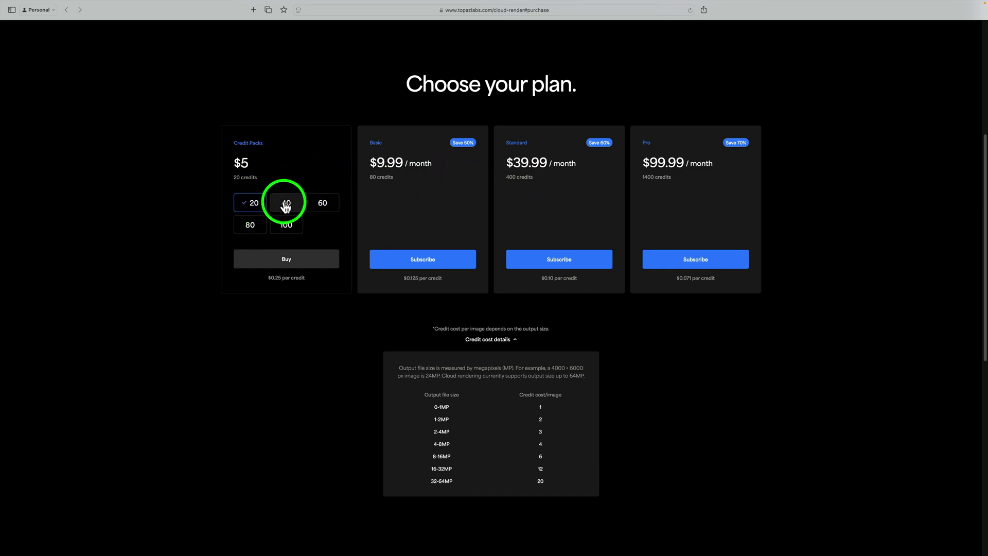
click(323, 205)
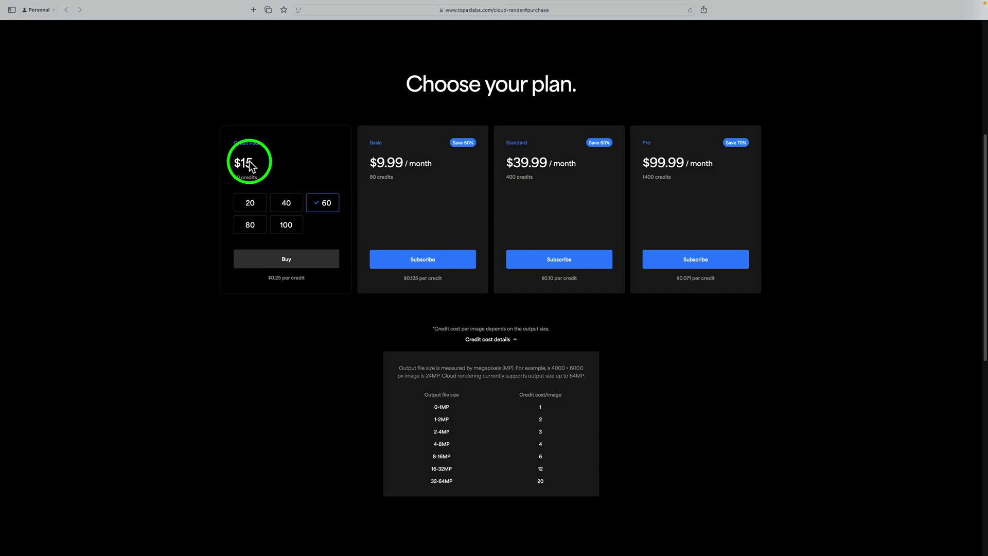
click(249, 228)
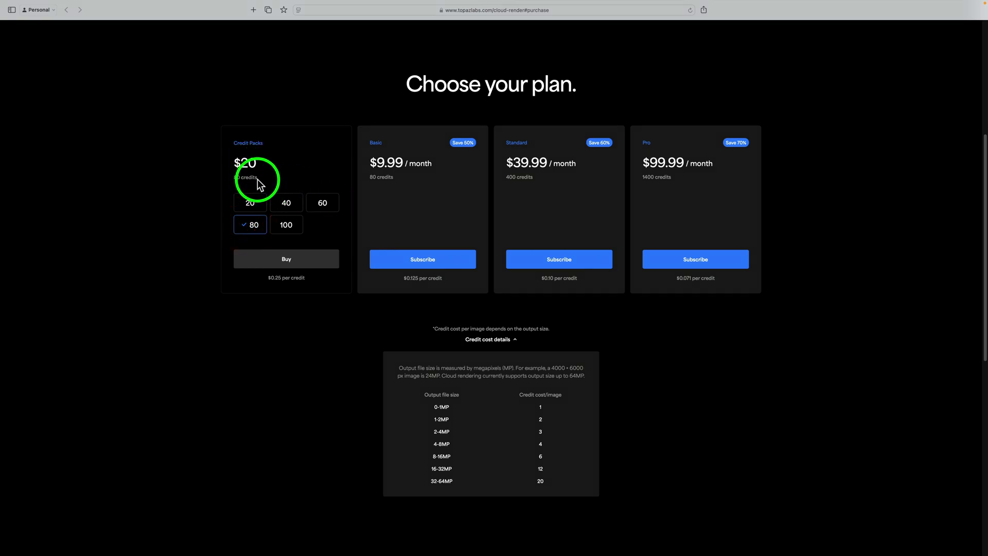
click(292, 226)
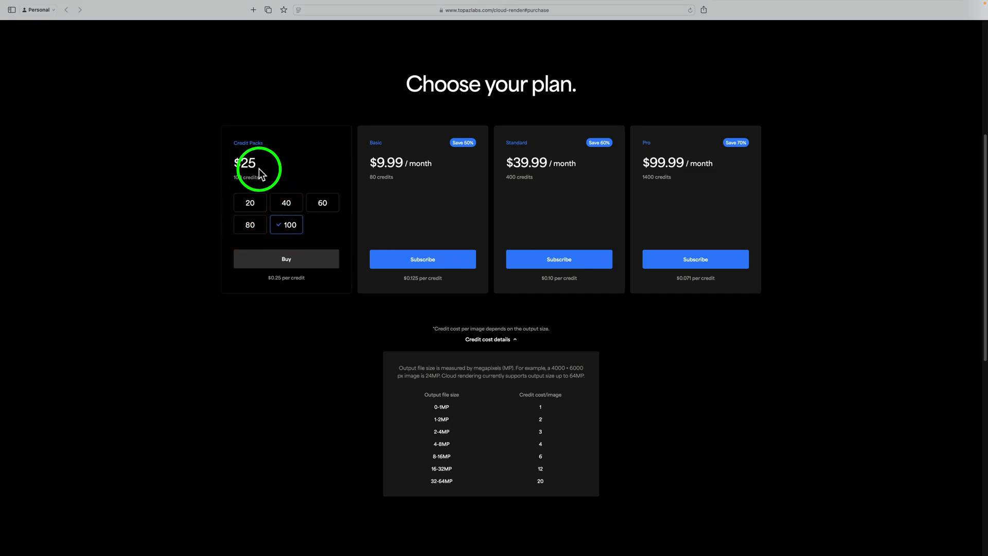